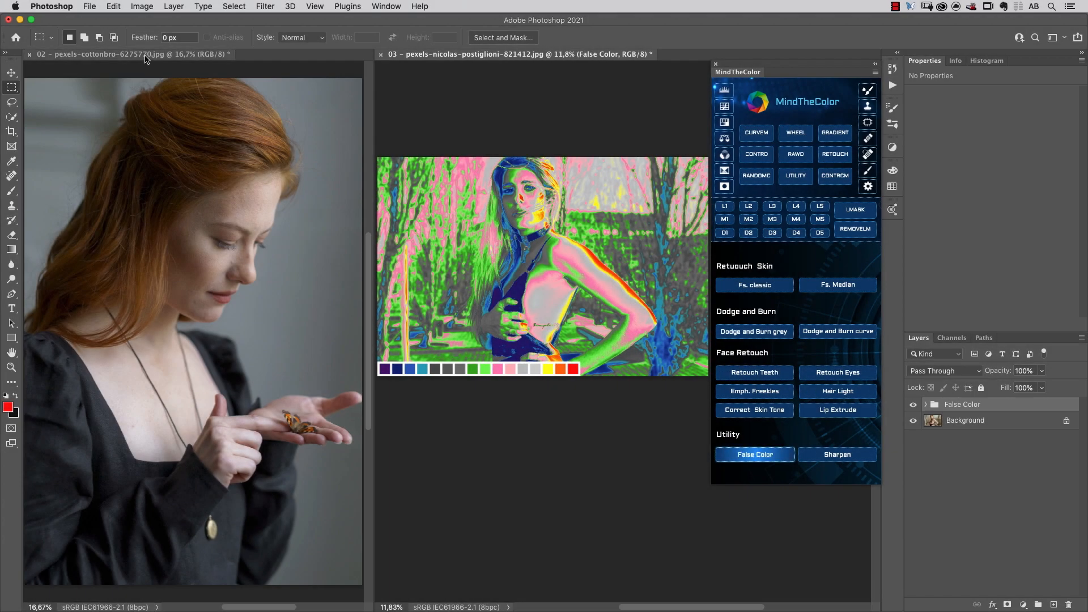
# Apply False Color to the 02 portrait document and brighten it with a Curves adjustment below that group, at input 70, output 124
pyautogui.click(146, 56)
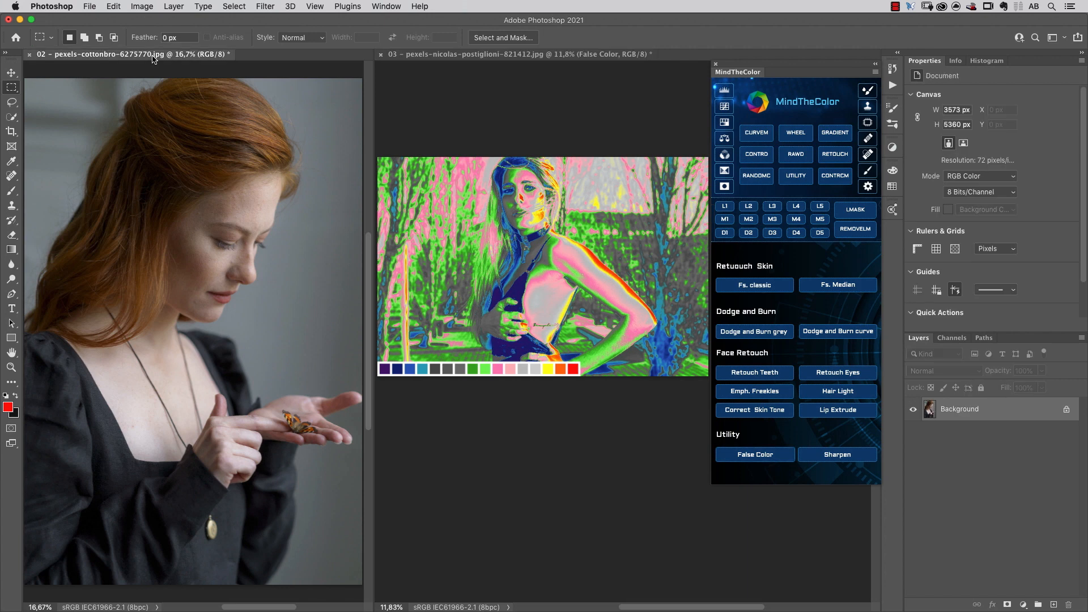
pyautogui.click(775, 457)
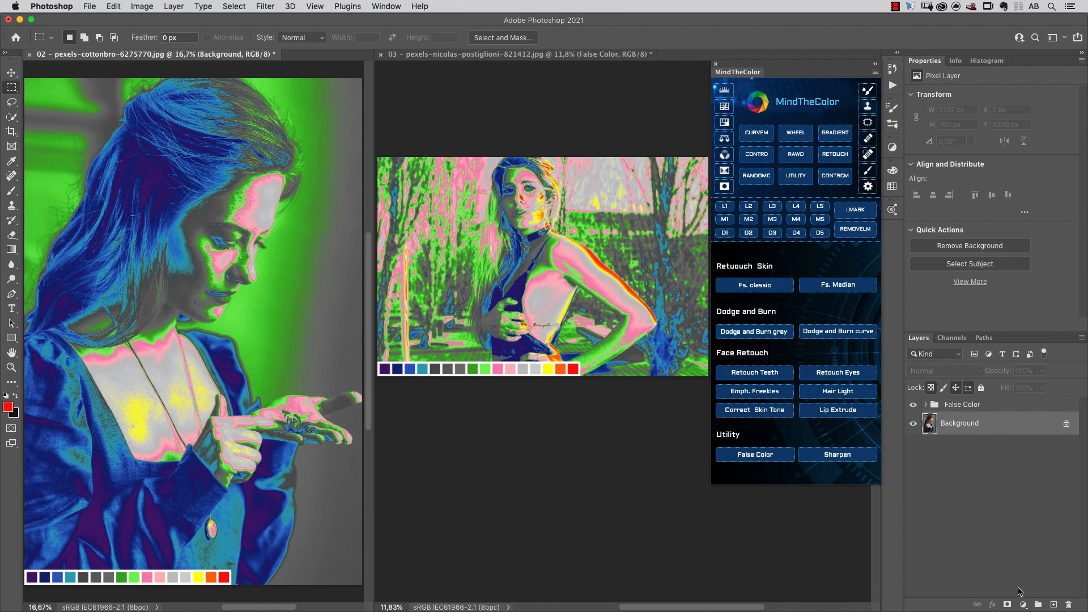
pyautogui.click(1023, 604)
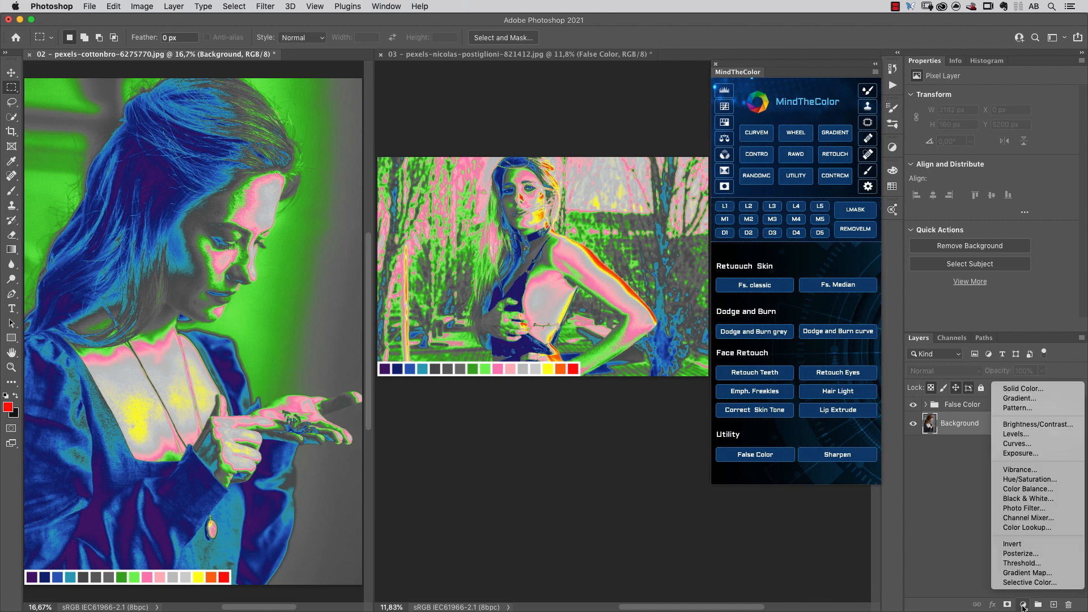
pyautogui.click(1040, 444)
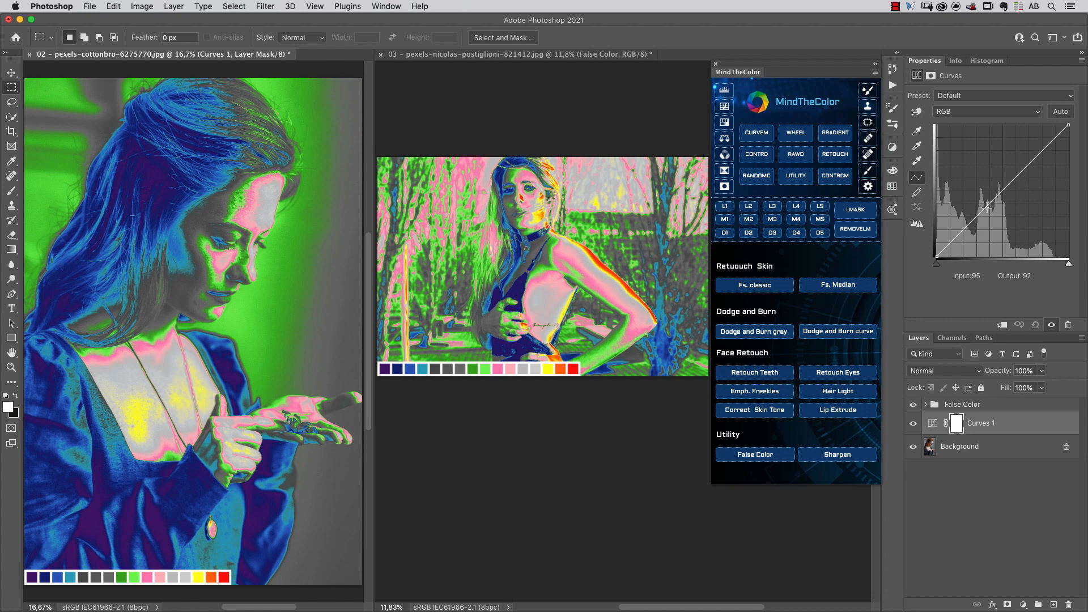
pyautogui.moveTo(987, 208); pyautogui.dragTo(972, 190)
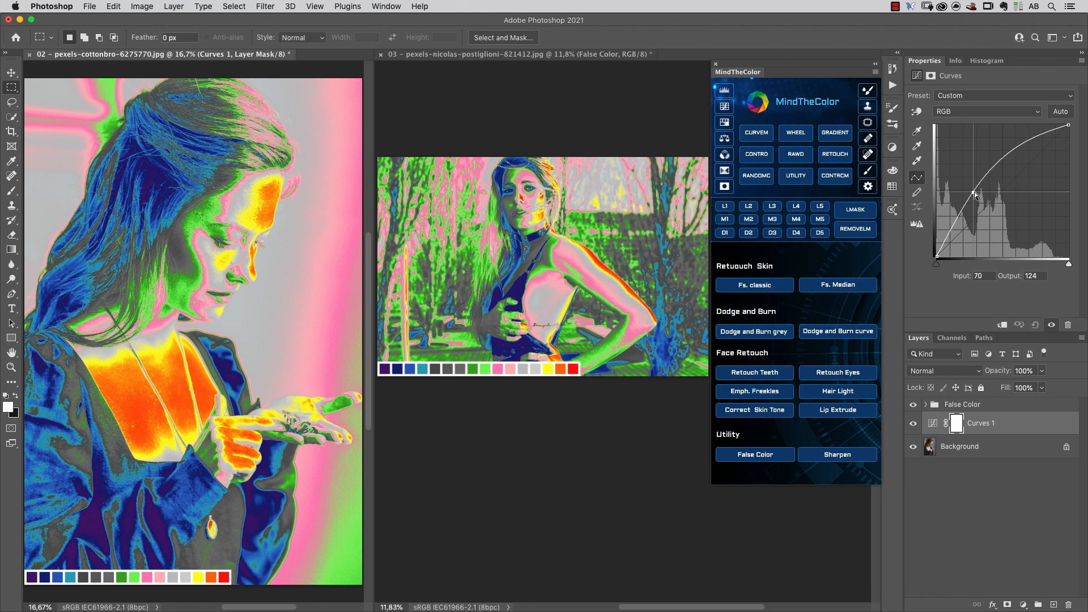
# Hide the False Color group in both the 02 and 03 documents, and return to the 02 portrait
pyautogui.click(913, 404)
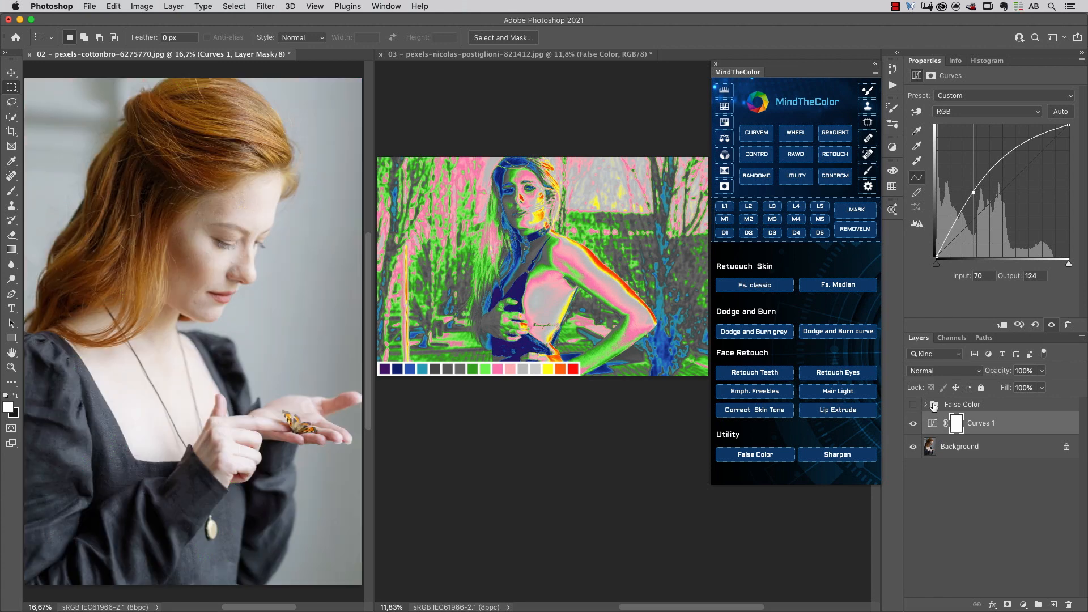
pyautogui.click(563, 54)
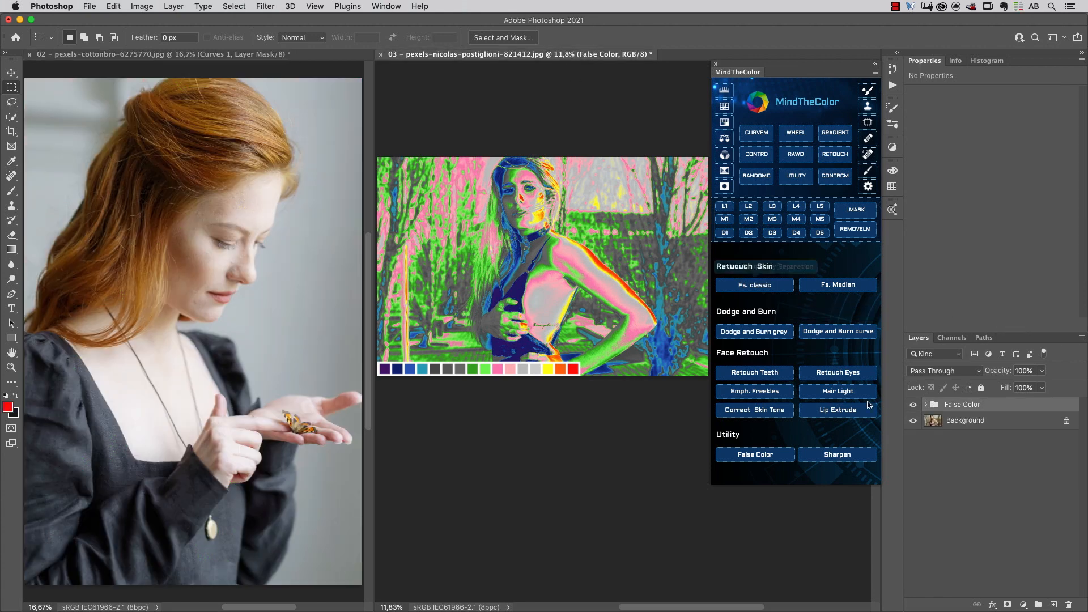
pyautogui.click(913, 404)
pyautogui.click(189, 57)
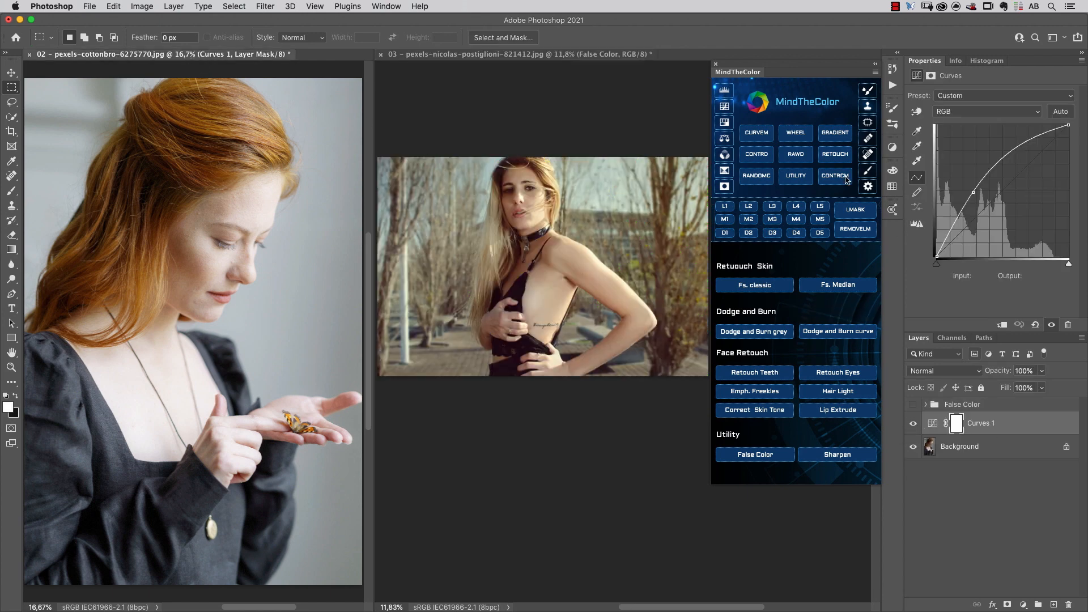
# Start a MindTheColor CURVEM adjustment on the portrait and set the H2 highlight color to HSV 30, 30, 92
pyautogui.click(761, 138)
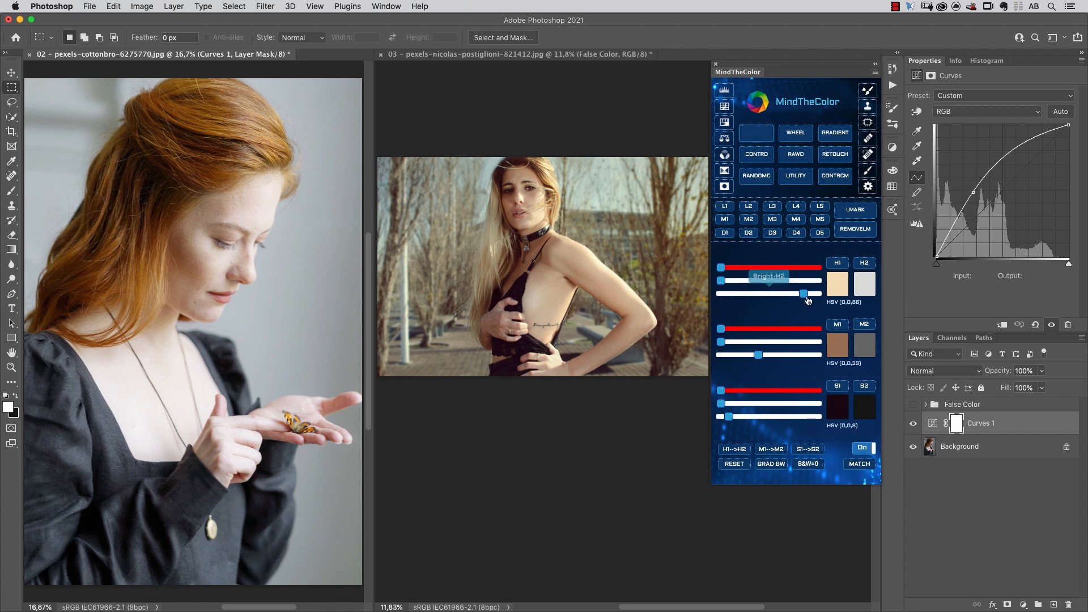
pyautogui.moveTo(804, 294); pyautogui.dragTo(794, 294)
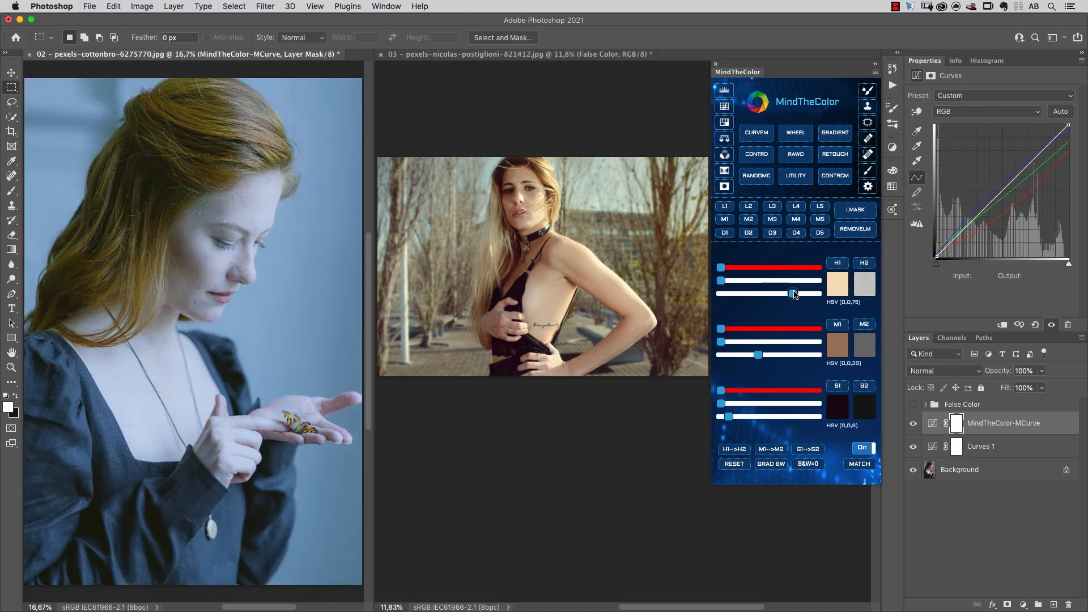
pyautogui.moveTo(720, 281)
pyautogui.mouseDown()
pyautogui.moveTo(740, 281)
pyautogui.moveTo(730, 269)
pyautogui.moveTo(750, 284)
pyautogui.moveTo(729, 268)
pyautogui.mouseUp()
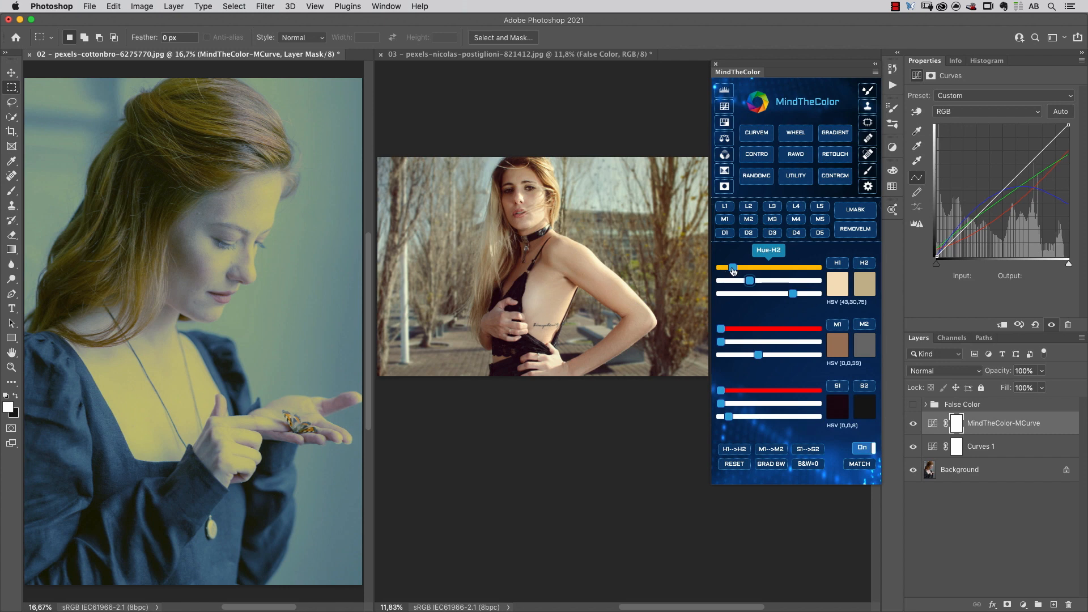
pyautogui.moveTo(793, 294); pyautogui.dragTo(809, 296)
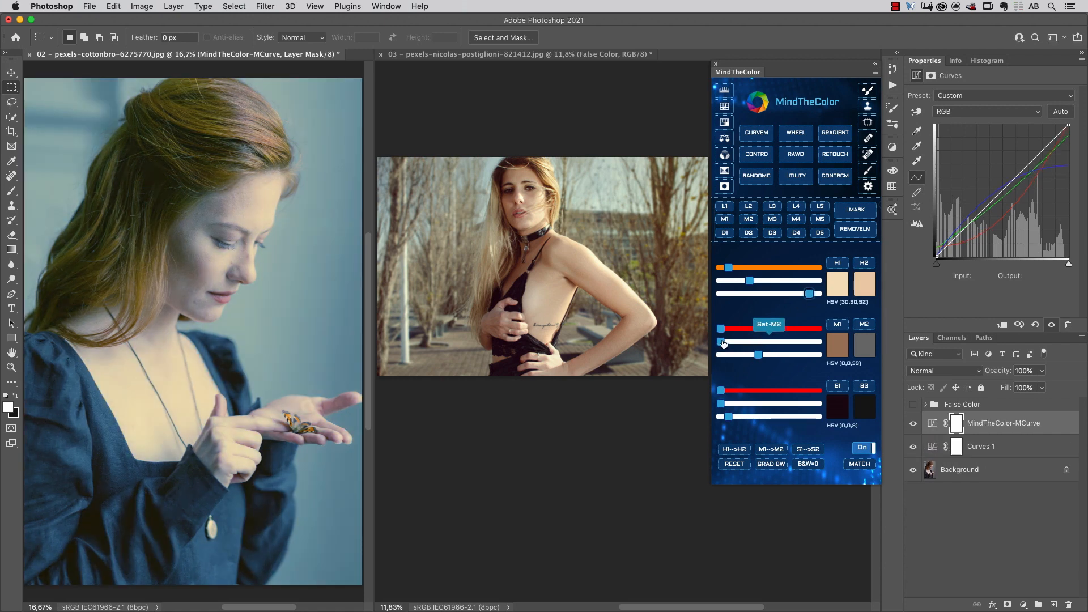
# Set the M2 midtone color of the MindTheColor curve to HSV 21, 43, 57
pyautogui.moveTo(721, 342)
pyautogui.mouseDown()
pyautogui.moveTo(771, 356)
pyautogui.moveTo(725, 329)
pyautogui.mouseUp()
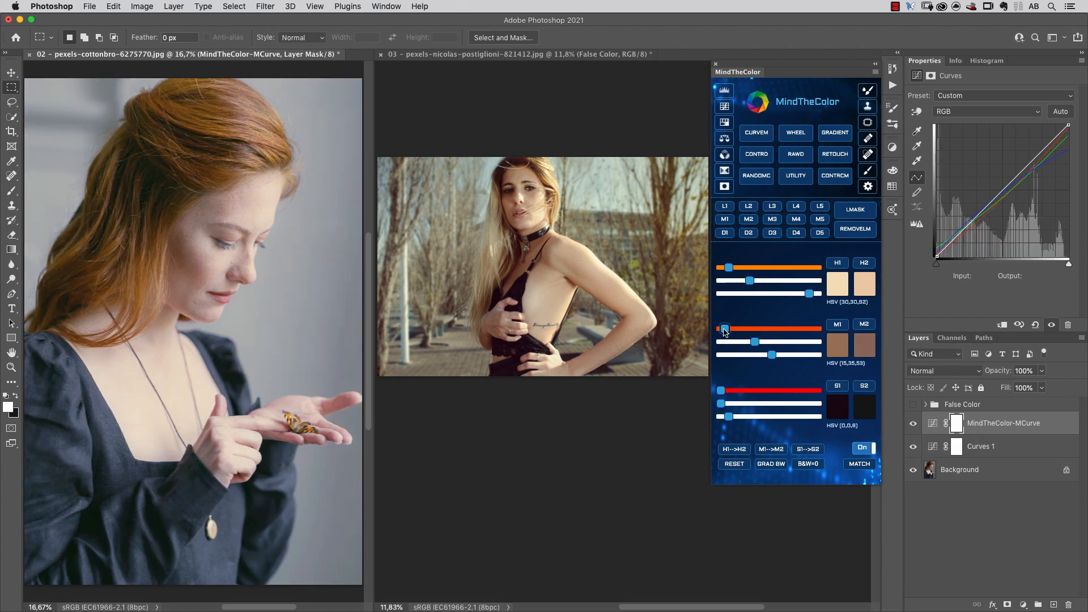
pyautogui.moveTo(754, 342); pyautogui.dragTo(763, 342)
pyautogui.moveTo(771, 355); pyautogui.dragTo(776, 356)
pyautogui.moveTo(725, 329); pyautogui.dragTo(727, 331)
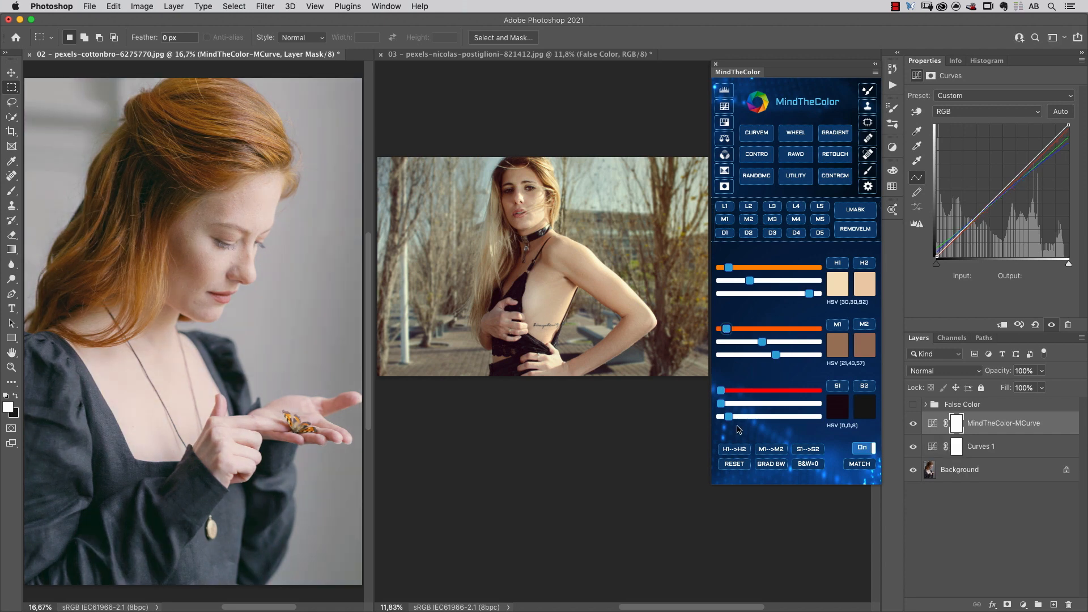
# Set the S2 shadow color to a very dark magenta, HSV 317, 81, 9
pyautogui.moveTo(729, 417); pyautogui.dragTo(799, 409)
pyautogui.moveTo(720, 390); pyautogui.dragTo(802, 395)
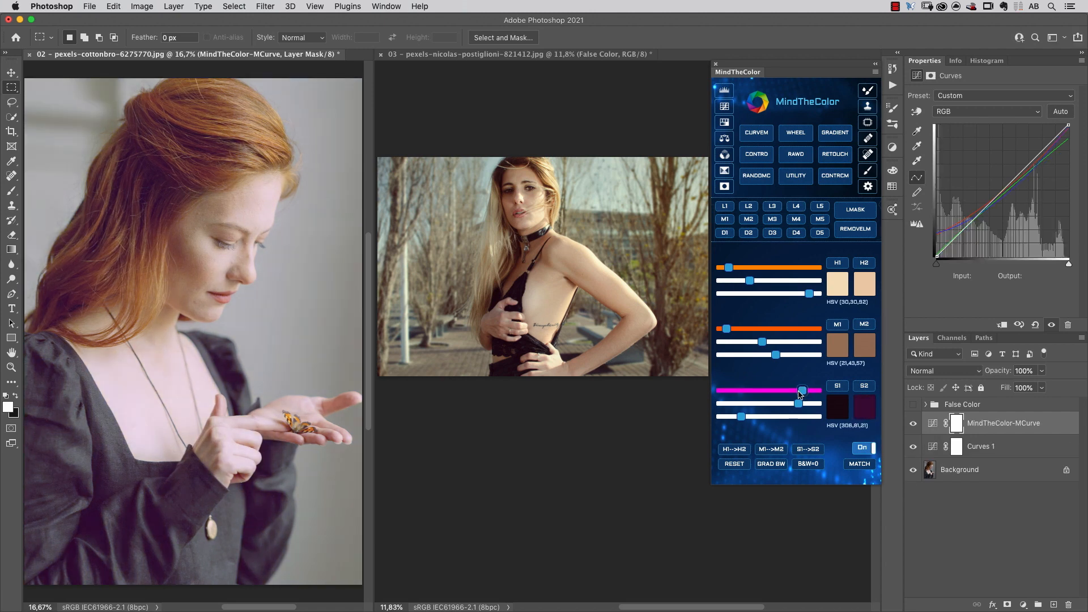
pyautogui.moveTo(741, 416); pyautogui.dragTo(731, 419)
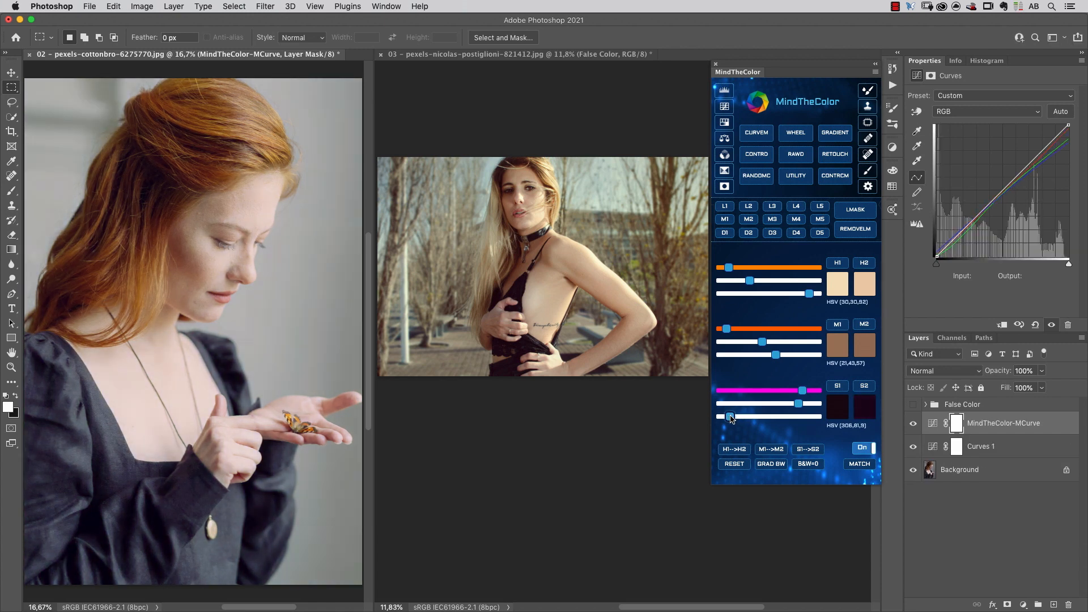
pyautogui.moveTo(801, 391); pyautogui.dragTo(805, 390)
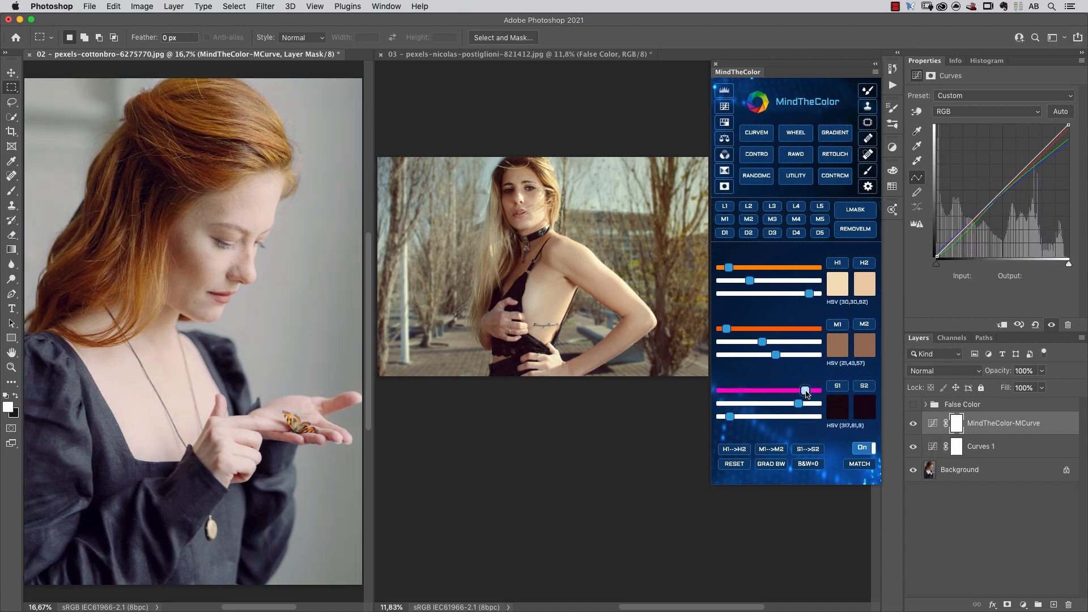
# Fine-tune the H2 highlight color to HSV 32, 31, 92
pyautogui.moveTo(749, 280); pyautogui.dragTo(757, 282)
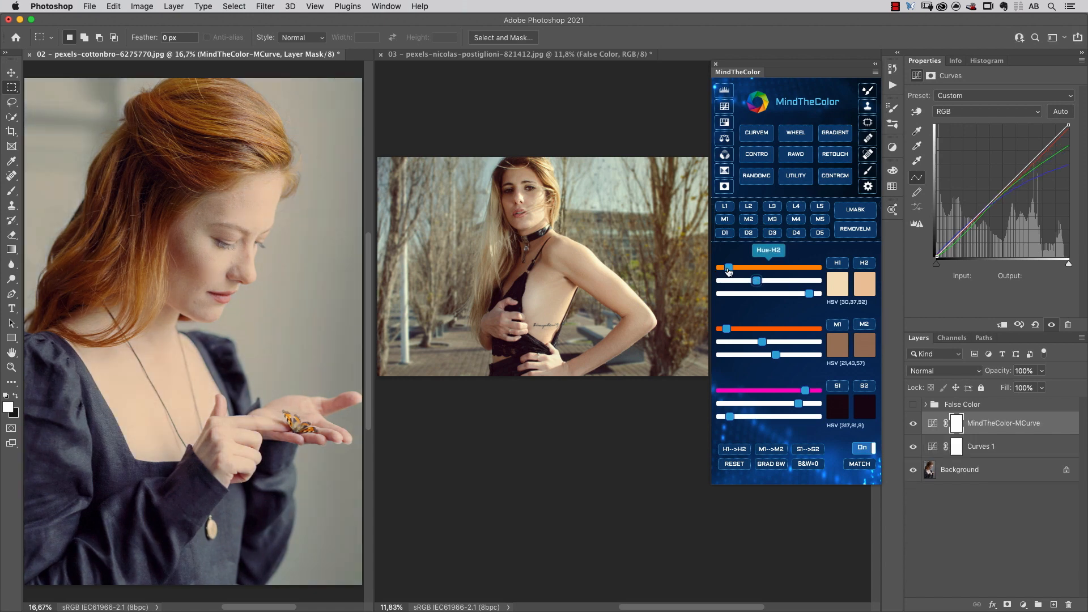
pyautogui.moveTo(729, 268); pyautogui.dragTo(730, 271)
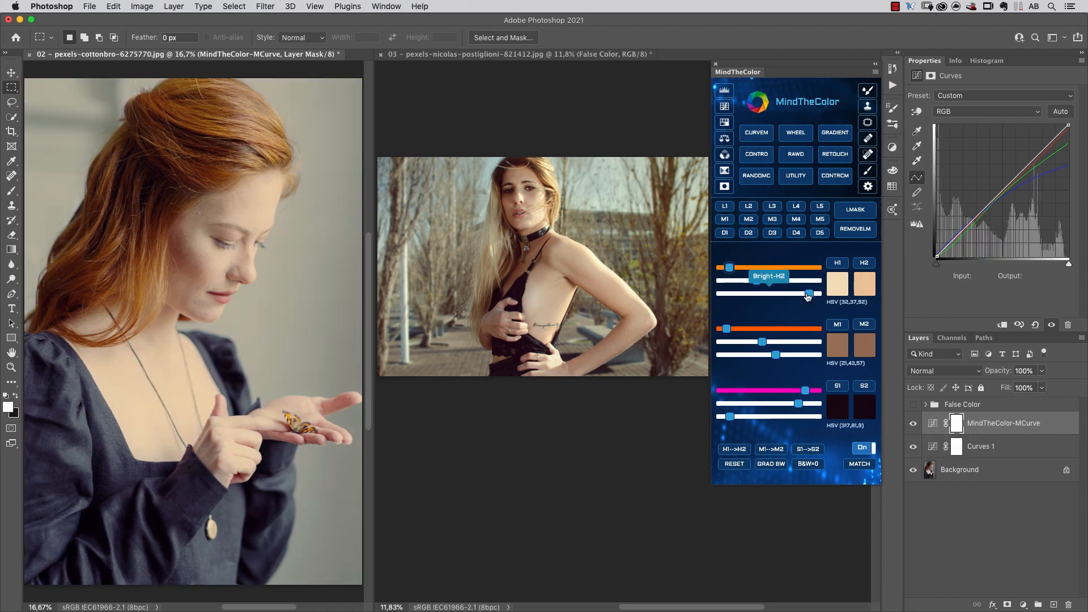
pyautogui.moveTo(756, 284); pyautogui.dragTo(752, 284)
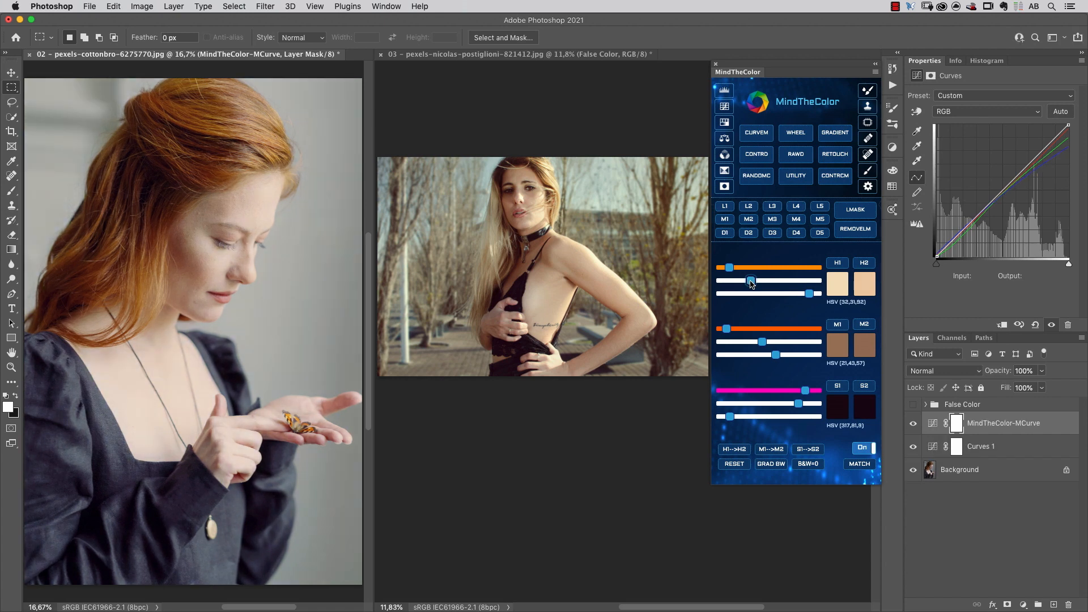
# Set the M2 midtone color to HSV 21, 52, 57 and move the Curves 1 point to input 73, output 116
pyautogui.moveTo(762, 342); pyautogui.dragTo(728, 333)
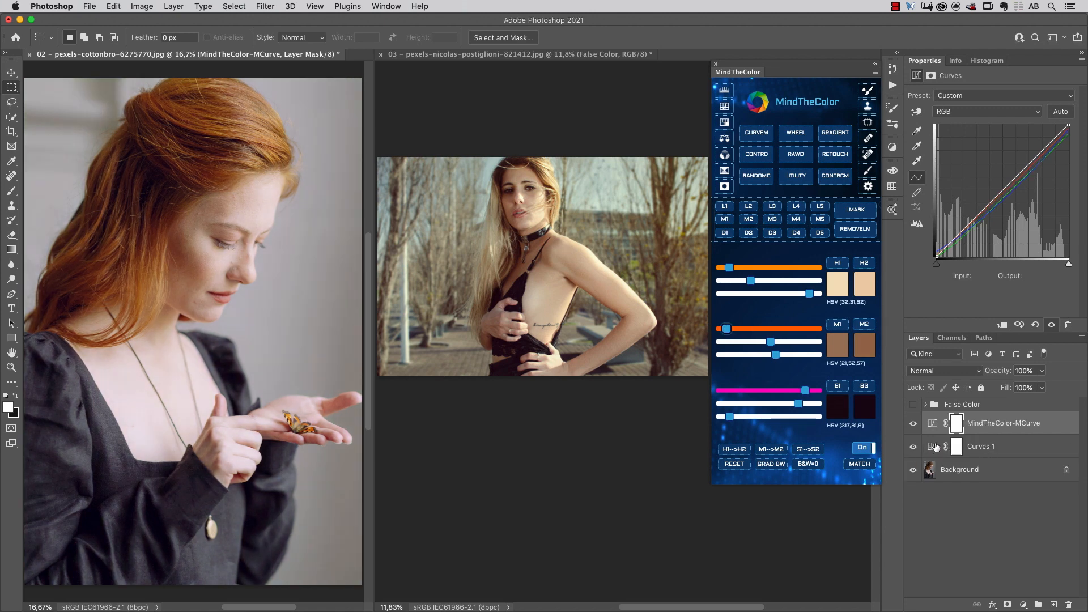
pyautogui.click(936, 448)
pyautogui.moveTo(974, 192)
pyautogui.mouseDown()
pyautogui.moveTo(981, 185)
pyautogui.moveTo(979, 195)
pyautogui.mouseUp()
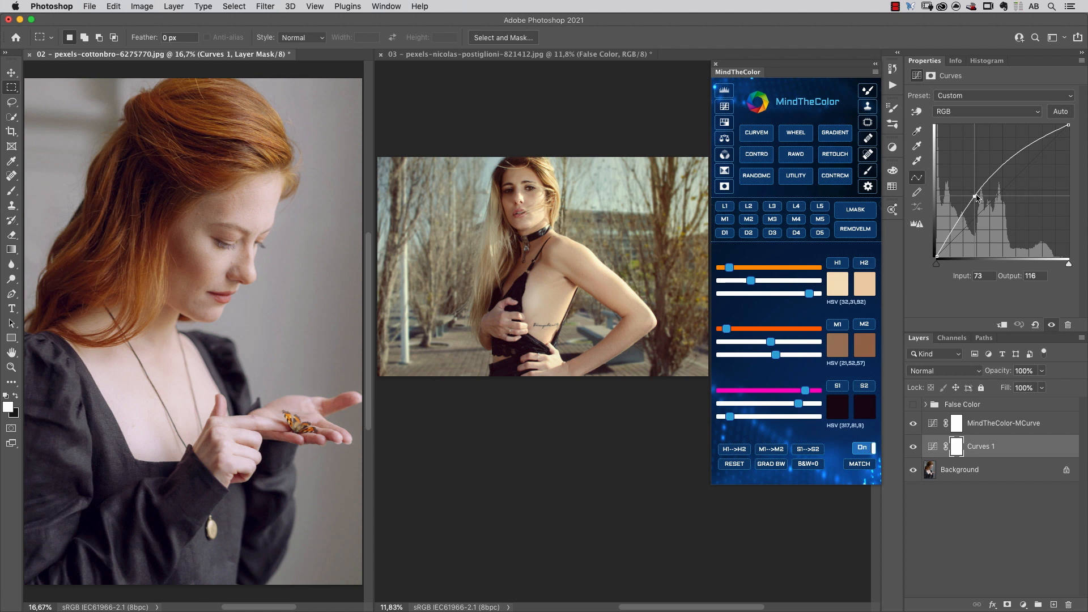
# Shift the M2 midtone hue slightly further toward yellow-orange and delete the extra MindTheColor-MCurve layer directly above Curves 1
pyautogui.moveTo(727, 329); pyautogui.dragTo(729, 332)
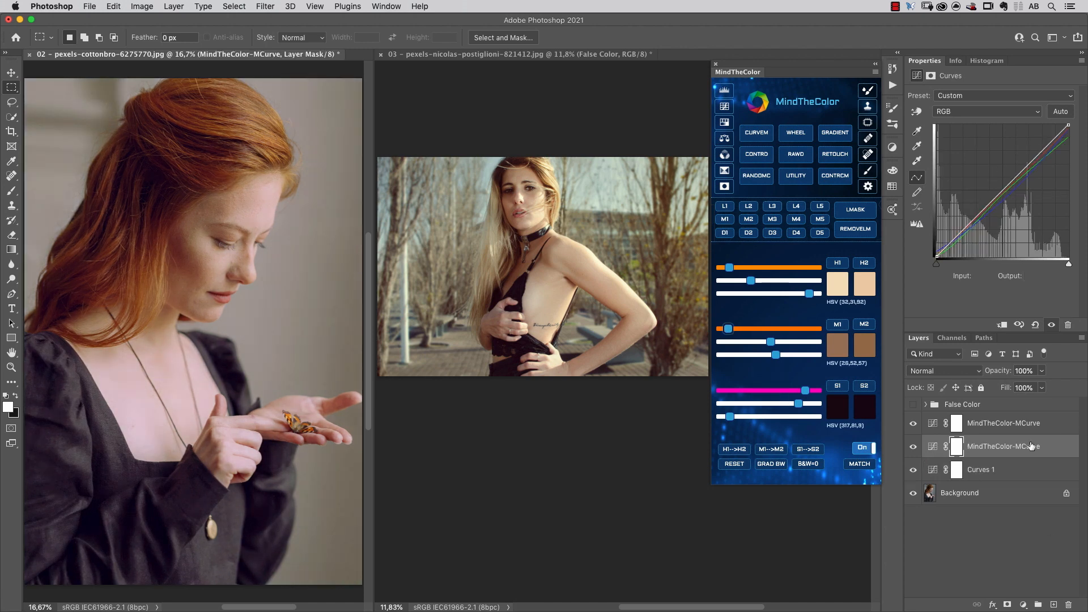
pyautogui.moveTo(1028, 446); pyautogui.dragTo(1067, 605)
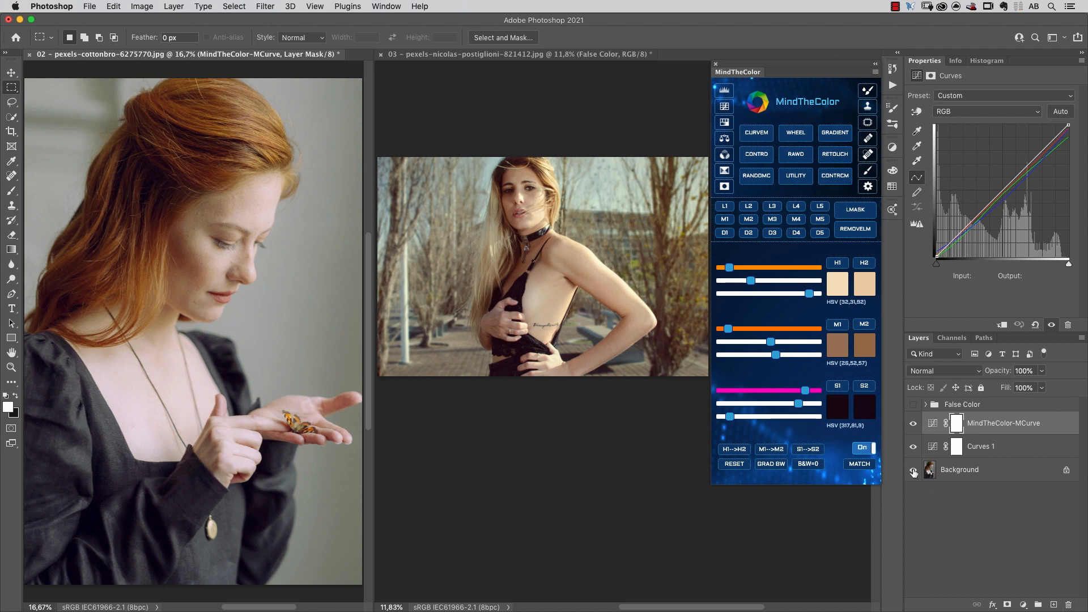
# Compare the original Background alone with the graded portrait by toggling the other layers' visibility
pyautogui.keyDown('alt'); pyautogui.click(913, 470); pyautogui.keyUp('alt')
pyautogui.keyDown('alt'); pyautogui.click(913, 470); pyautogui.keyUp('alt')
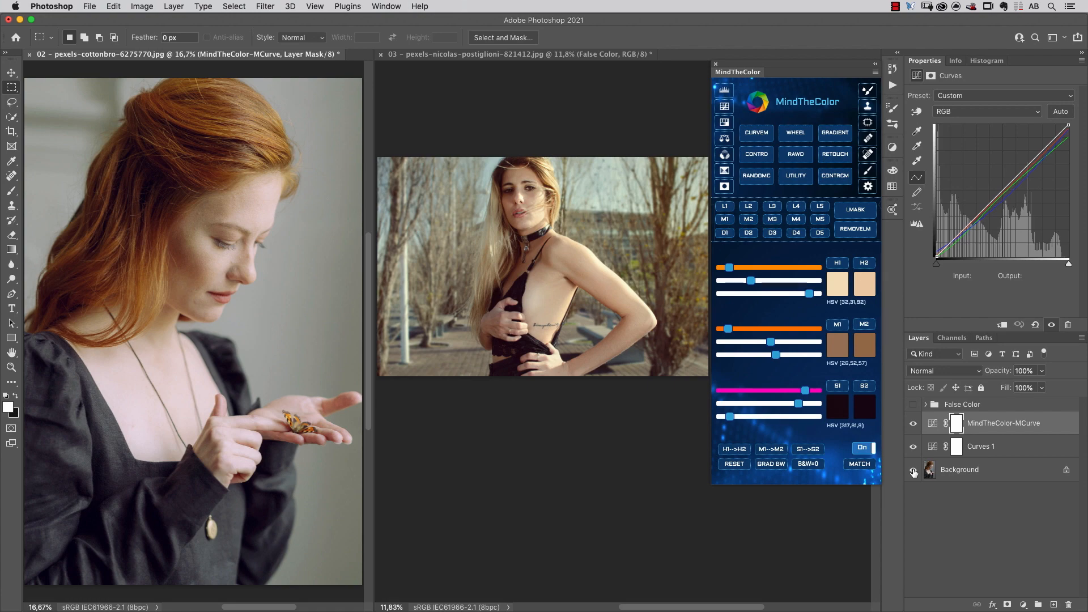